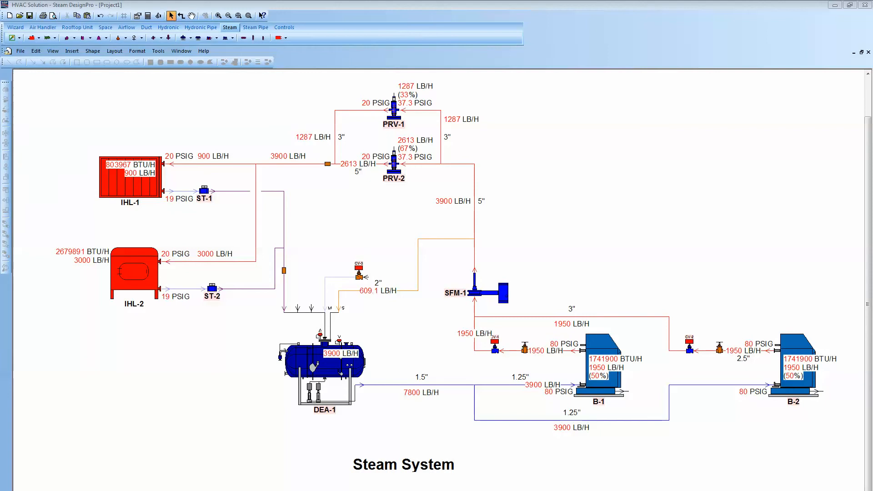
- Delete the entire existing steam system schematic from the drawing
{"action": "left_click_drag", "start_coordinate": [81, 86], "coordinate": [801, 470]}
{"action": "right_click", "coordinate": [715, 215]}
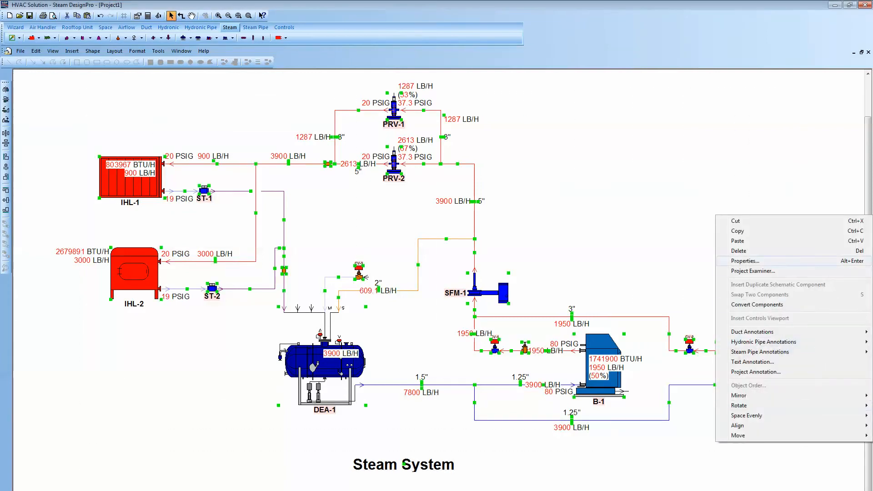
{"action": "left_click", "coordinate": [745, 250]}
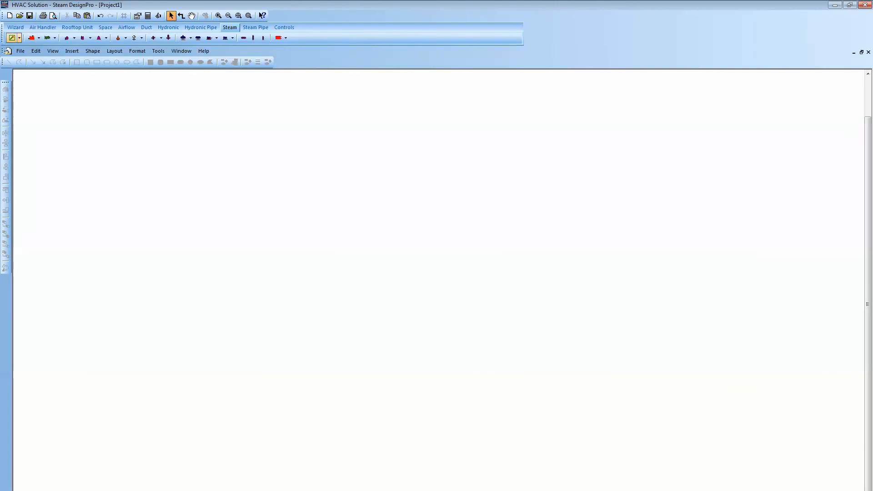
- Start a steam generation system with a pressure reducing valve, a Spirax Sarco TVA, Horizontal Flow flowmeter and a deaerator
{"action": "left_click", "coordinate": [18, 37]}
{"action": "left_click", "coordinate": [49, 48]}
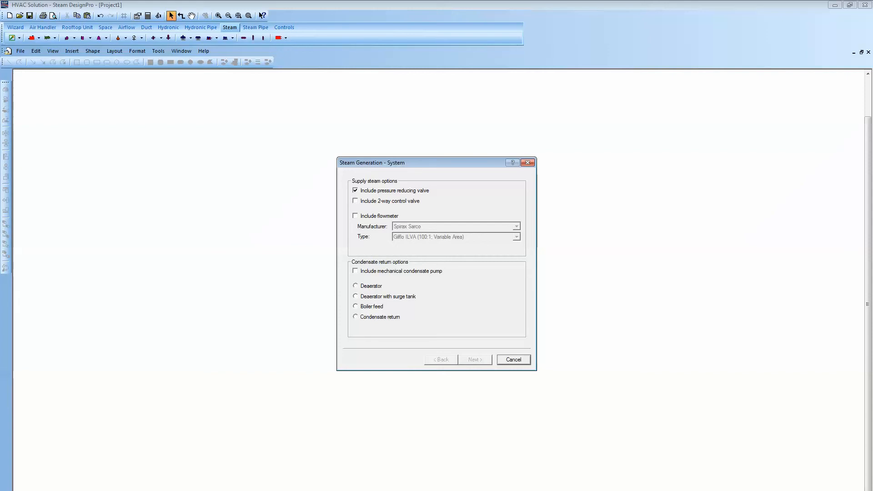
{"action": "left_click", "coordinate": [355, 216]}
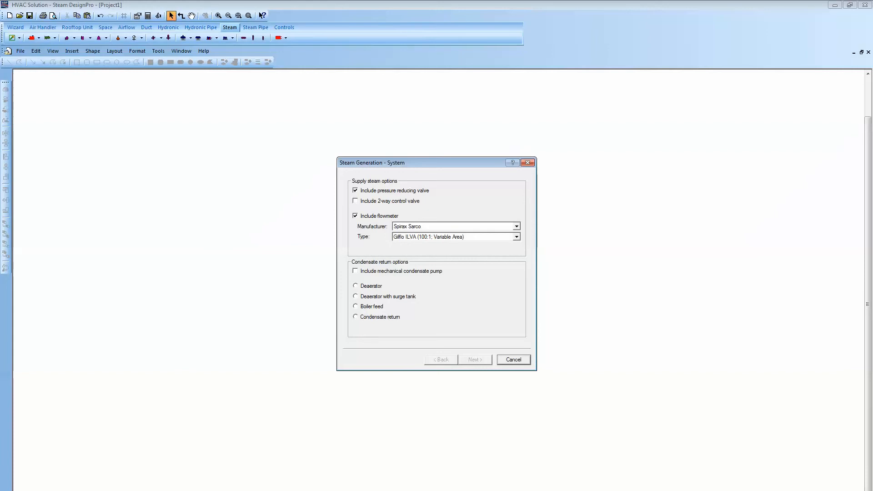
{"action": "left_click", "coordinate": [517, 237]}
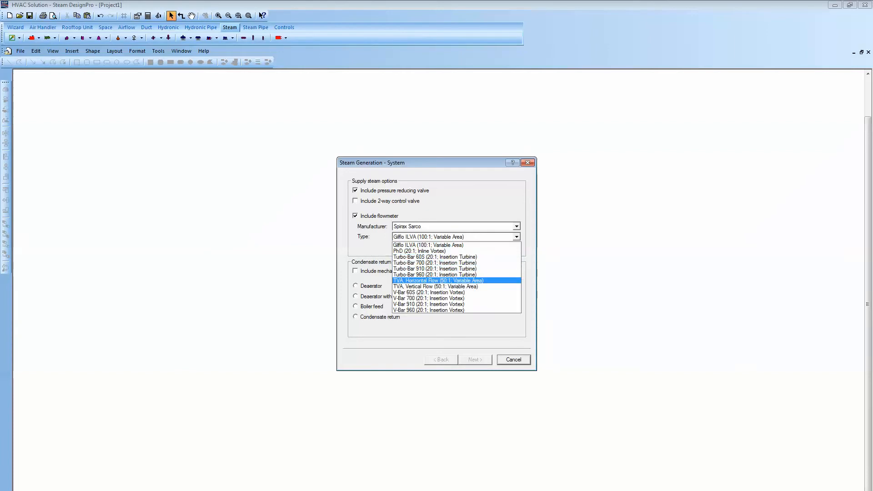
{"action": "left_click", "coordinate": [457, 281]}
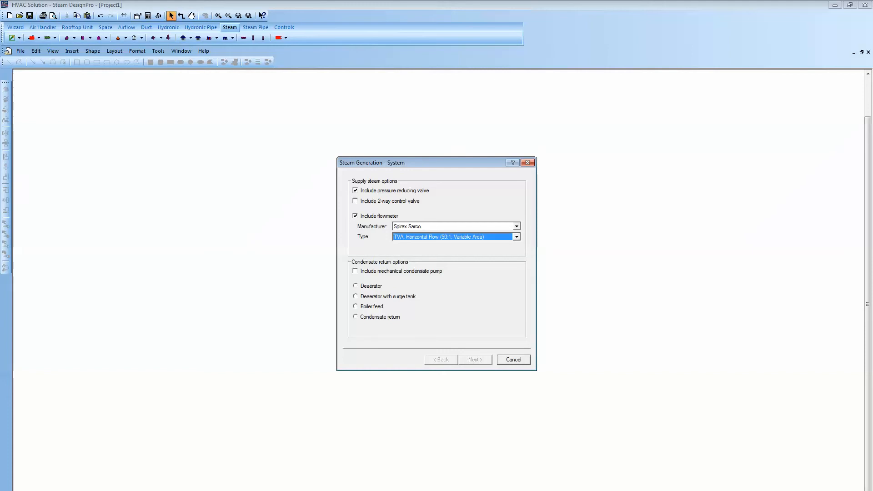
{"action": "left_click", "coordinate": [356, 286]}
{"action": "left_click", "coordinate": [475, 360]}
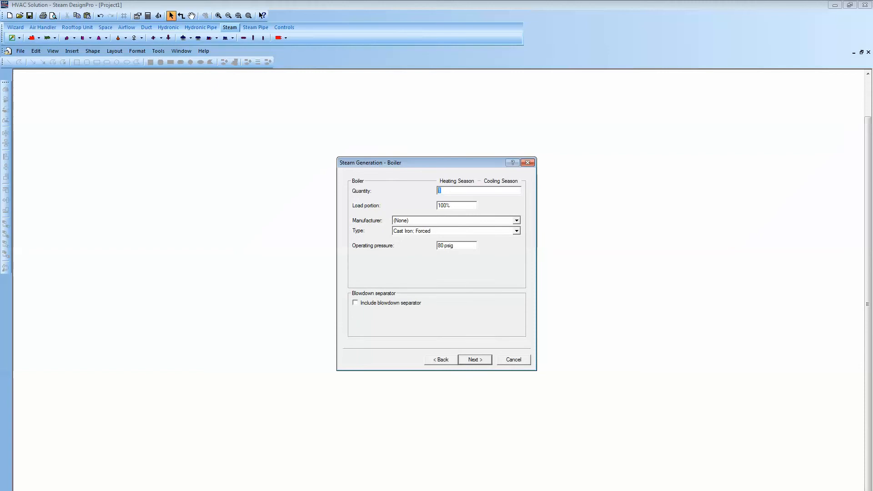
- Specify 2 Cleaver-Brooks Clearfire CFV boilers, each with a 50% load portion
{"action": "type", "text": "2"}
{"action": "key", "text": "Tab"}
{"action": "type", "text": "50"}
{"action": "left_click", "coordinate": [516, 220]}
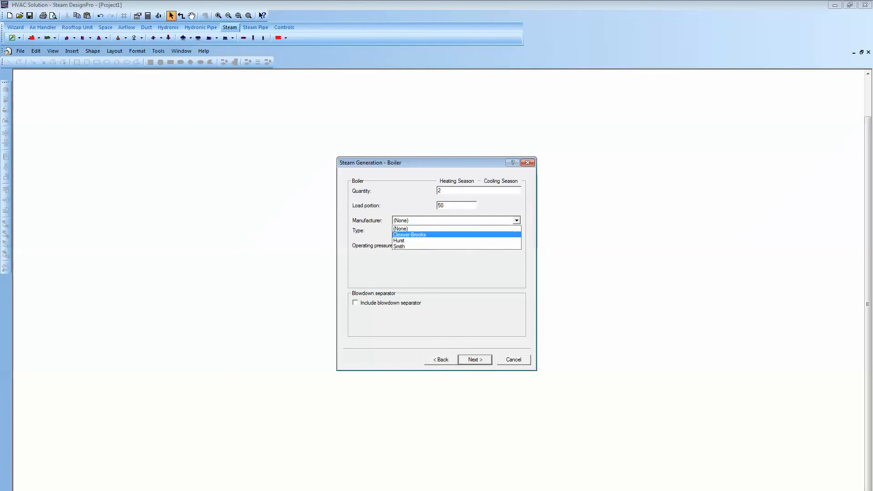
{"action": "left_click", "coordinate": [410, 235]}
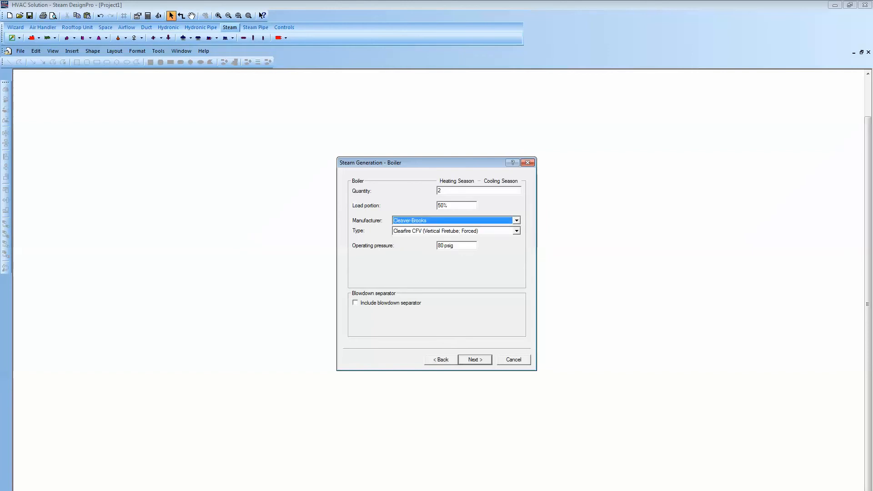
{"action": "key", "text": "Return"}
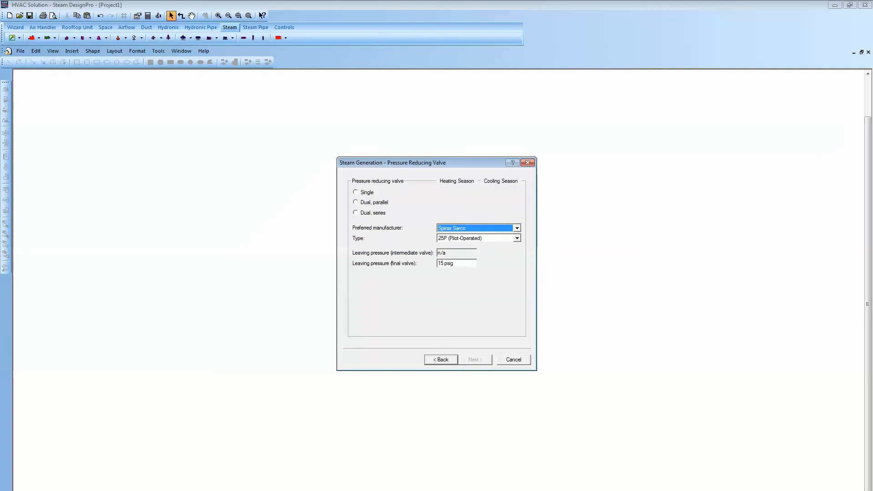
- Configure dual, parallel pressure reducing valves with a final leaving pressure of 20 psig
{"action": "left_click", "coordinate": [355, 202]}
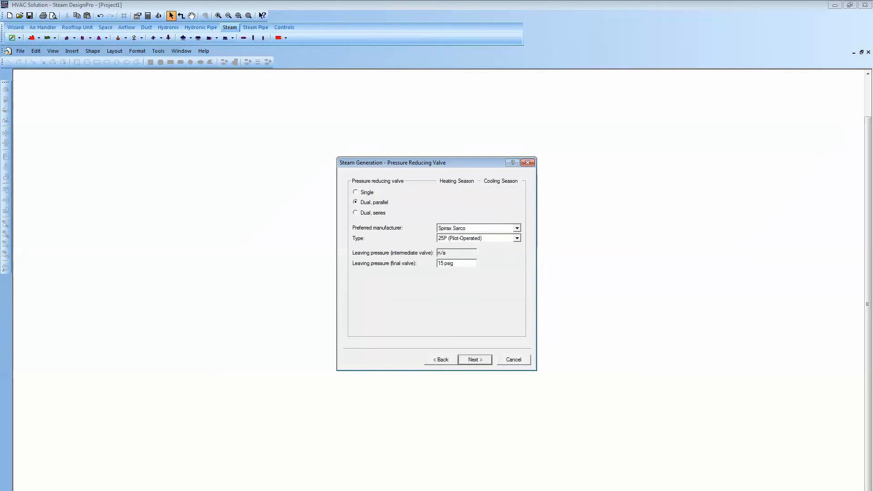
{"action": "double_click", "coordinate": [441, 263]}
{"action": "type", "text": "20"}
{"action": "key", "text": "Return"}
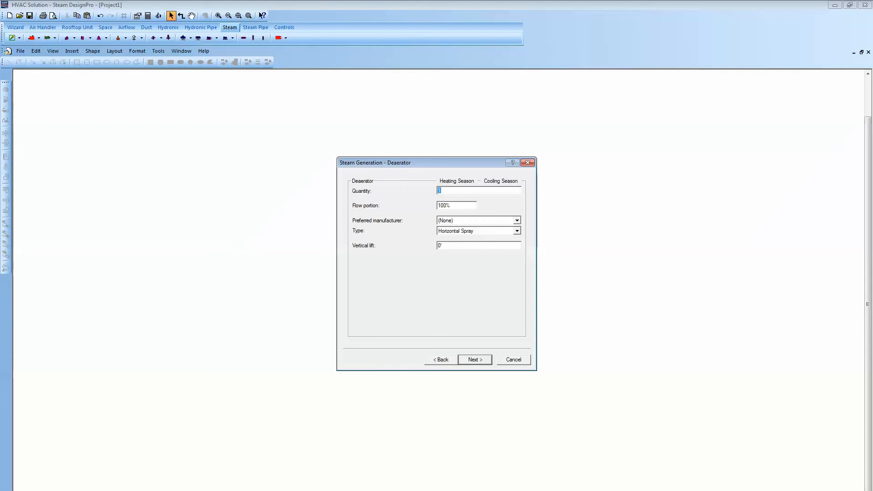
- Choose a Cleaver-Brooks Spraymaster deaerator with a 3 ft vertical lift and generate the system with gate and control valves on the boiler outlets
{"action": "left_click", "coordinate": [516, 220]}
{"action": "left_click", "coordinate": [472, 235]}
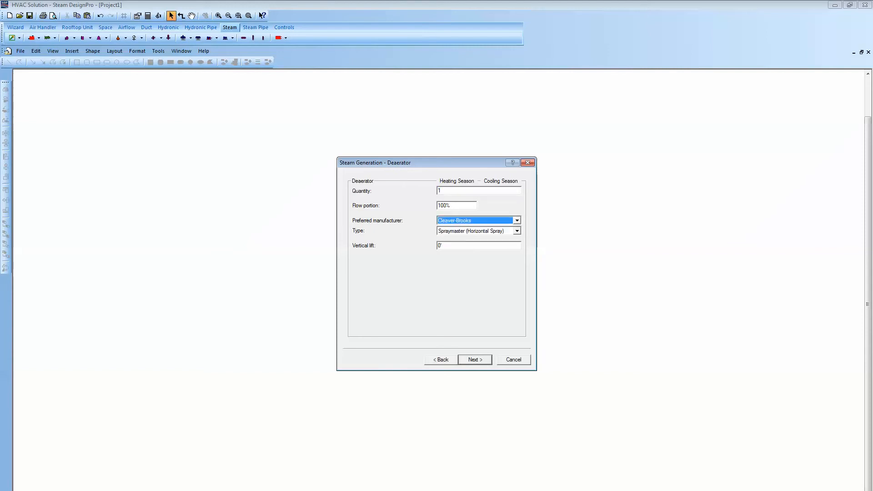
{"action": "key", "text": "Tab"}
{"action": "key", "text": "Tab"}
{"action": "type", "text": "3"}
{"action": "key", "text": "Return"}
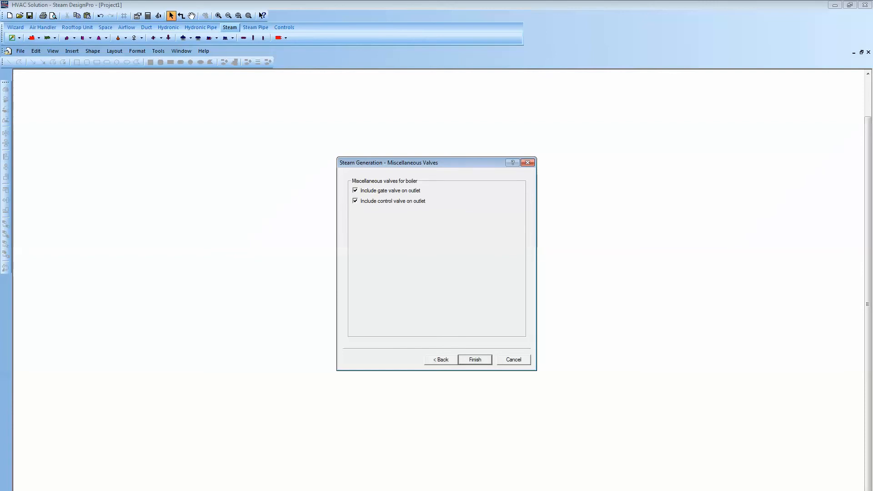
{"action": "key", "text": "Return"}
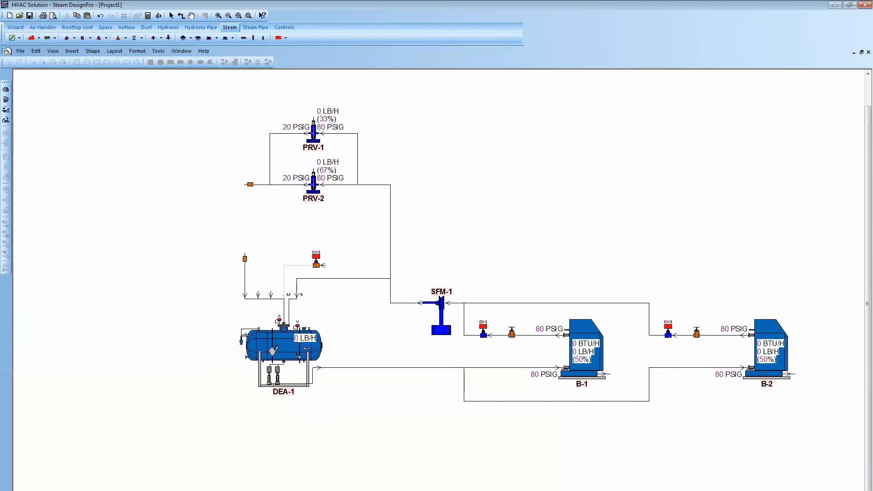
- Place a terminal heating load in the open area west of the pressure reducing valves
{"action": "scroll", "coordinate": [183, 238], "scroll_direction": "up", "scroll_amount": 1}
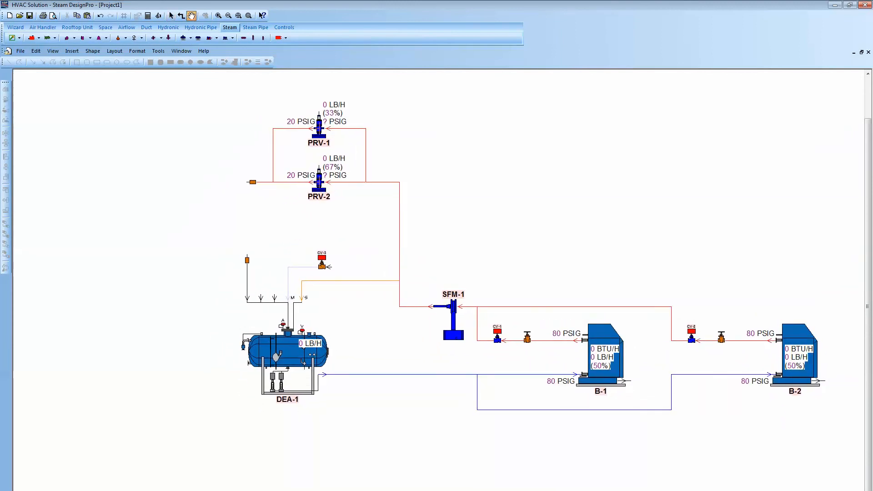
{"action": "left_click_drag", "start_coordinate": [183, 238], "coordinate": [179, 243]}
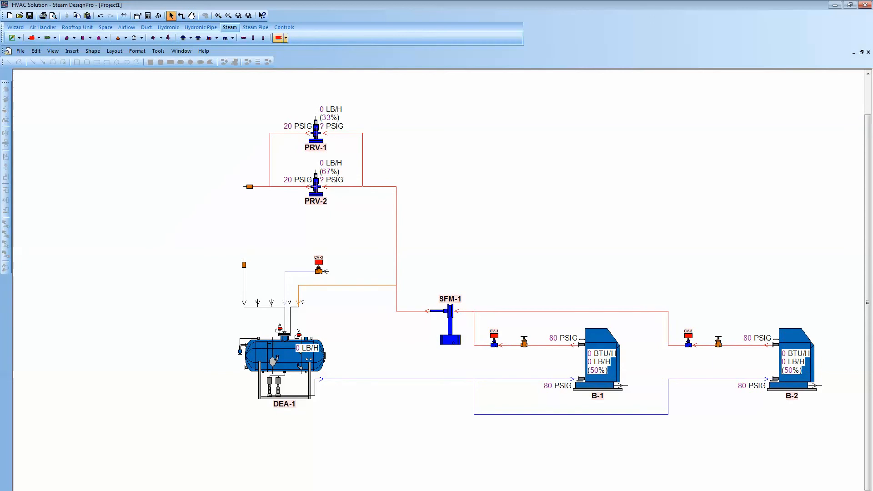
{"action": "left_click", "coordinate": [278, 38]}
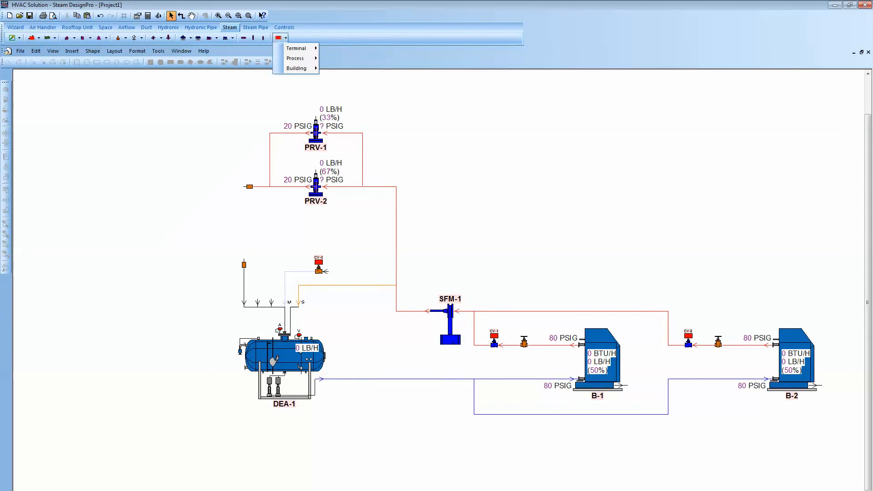
{"action": "mouse_move", "coordinate": [296, 49]}
{"action": "left_click", "coordinate": [337, 48]}
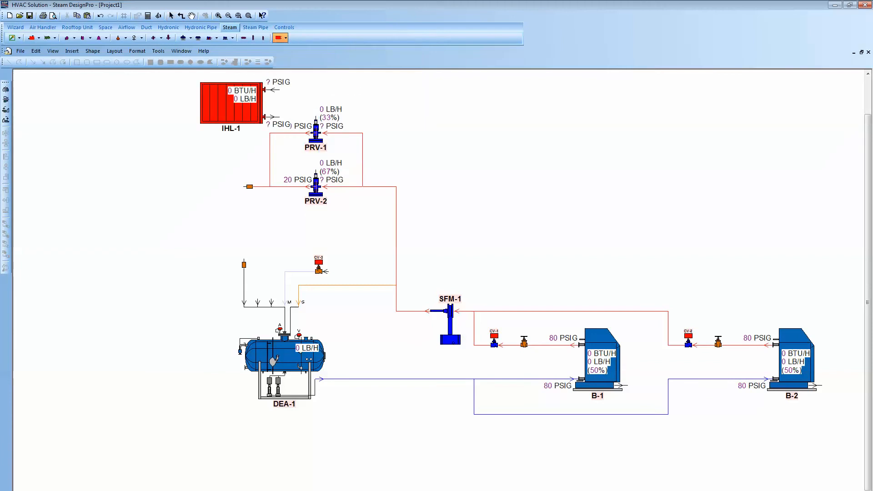
{"action": "left_click", "coordinate": [91, 198]}
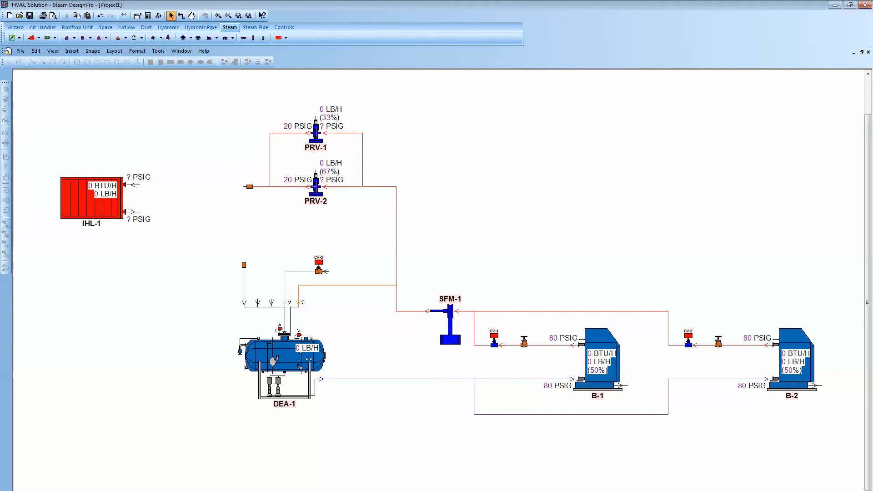
- Set the terminal load's component flow to 900 lb/h
{"action": "double_click", "coordinate": [108, 194]}
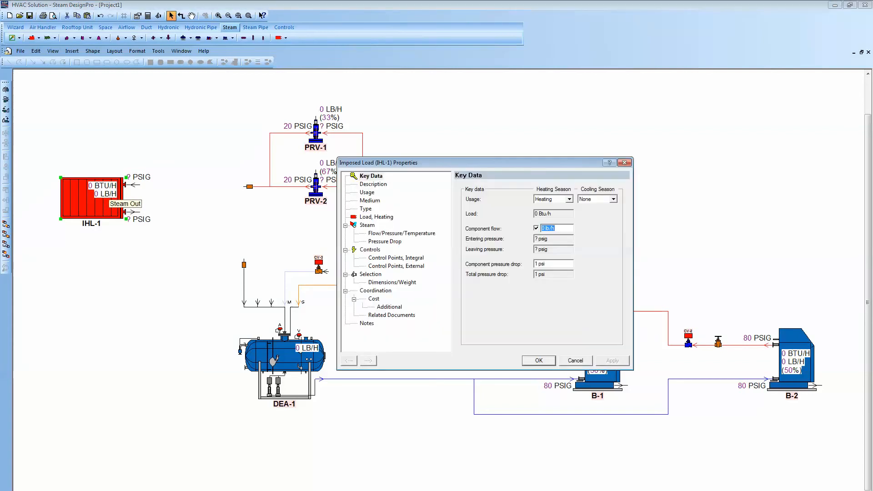
{"action": "left_click_drag", "start_coordinate": [547, 228], "coordinate": [541, 228]}
{"action": "type", "text": "900"}
{"action": "key", "text": "Return"}
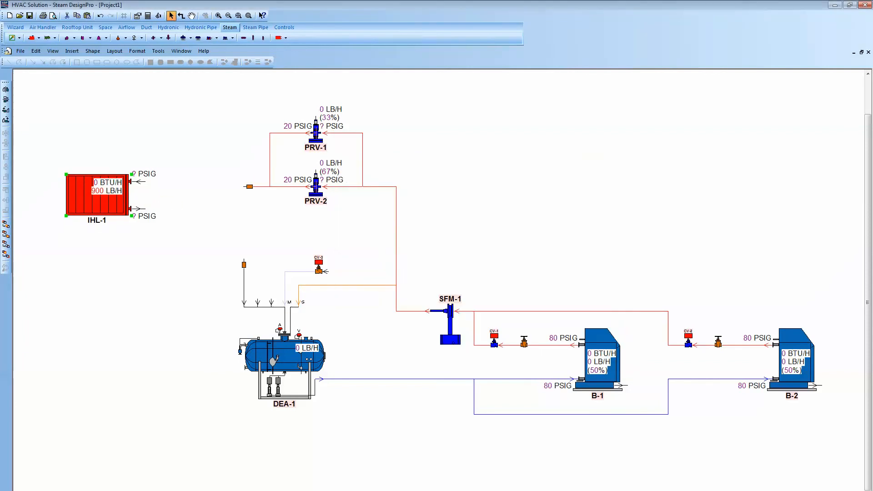
- Connect the terminal load's inlet to the reduced-pressure steam supply and its outlet to the deaerator's condensate return
{"action": "left_click", "coordinate": [181, 15]}
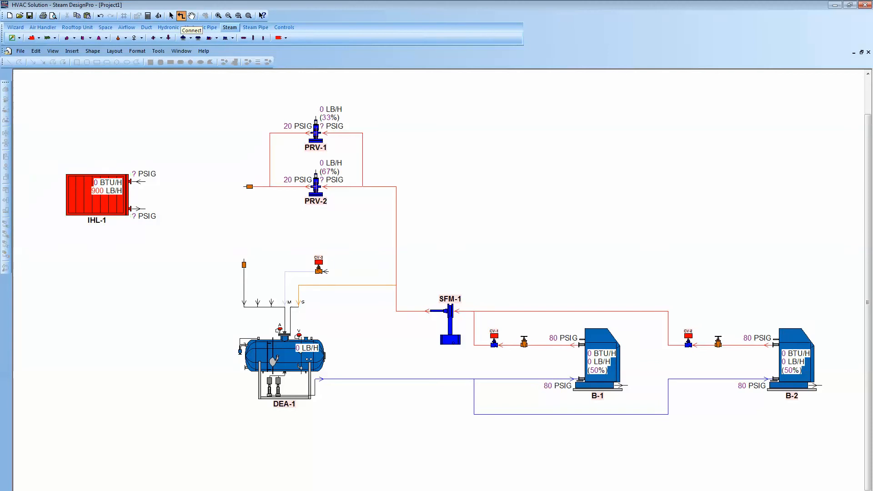
{"action": "mouse_move", "coordinate": [248, 183]}
{"action": "left_mouse_down"}
{"action": "mouse_move", "coordinate": [219, 195]}
{"action": "mouse_move", "coordinate": [160, 178]}
{"action": "mouse_move", "coordinate": [146, 183]}
{"action": "left_mouse_up"}
{"action": "left_click_drag", "start_coordinate": [138, 213], "coordinate": [244, 260]}
{"action": "left_click", "coordinate": [171, 15]}
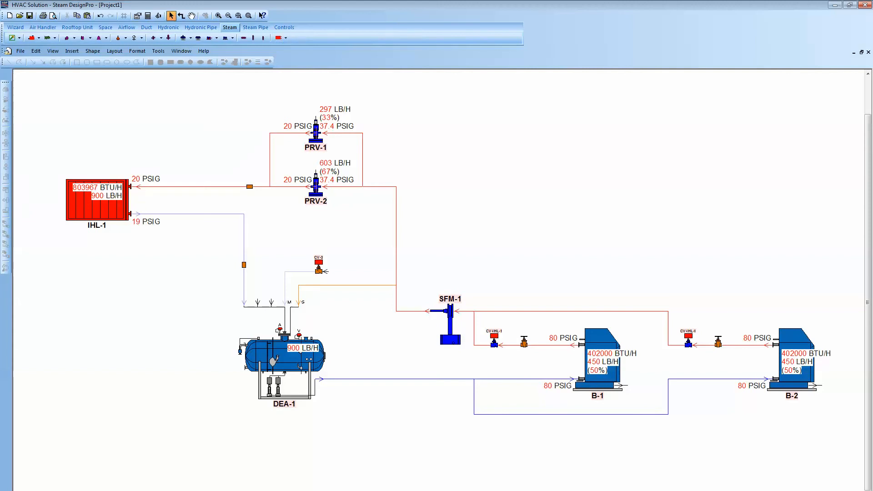
- Add diameter annotations to the steam pipes of the whole system
{"action": "left_click_drag", "start_coordinate": [87, 99], "coordinate": [818, 443]}
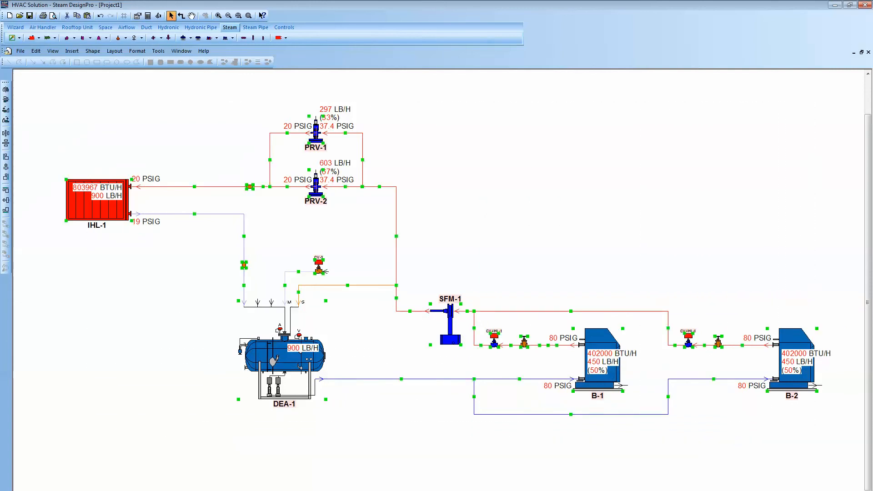
{"action": "right_click", "coordinate": [658, 230]}
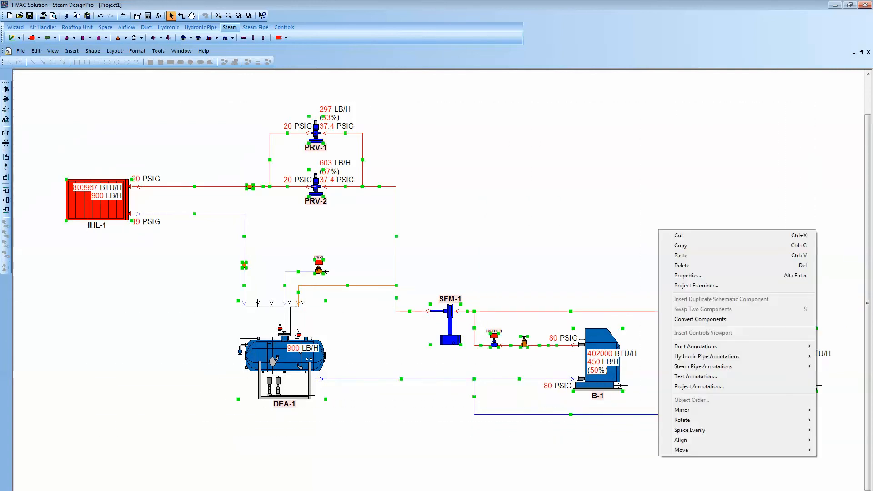
{"action": "mouse_move", "coordinate": [703, 366]}
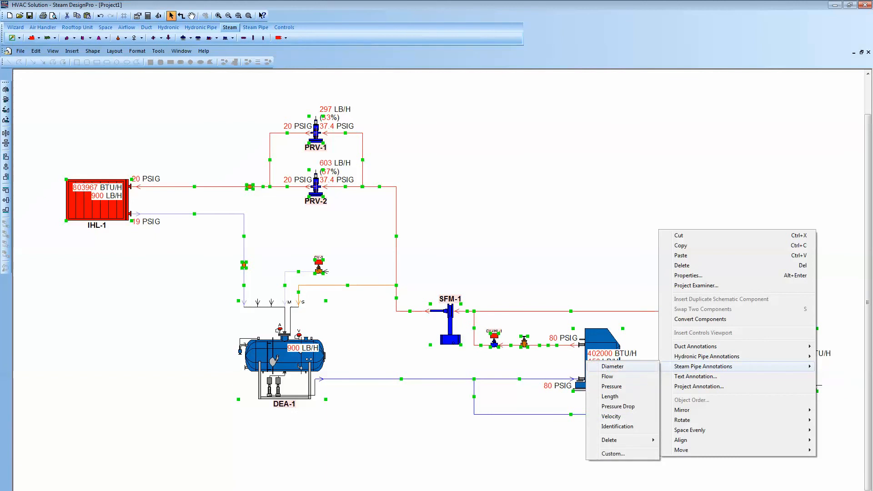
{"action": "left_click", "coordinate": [612, 366]}
{"action": "key", "text": "Escape"}
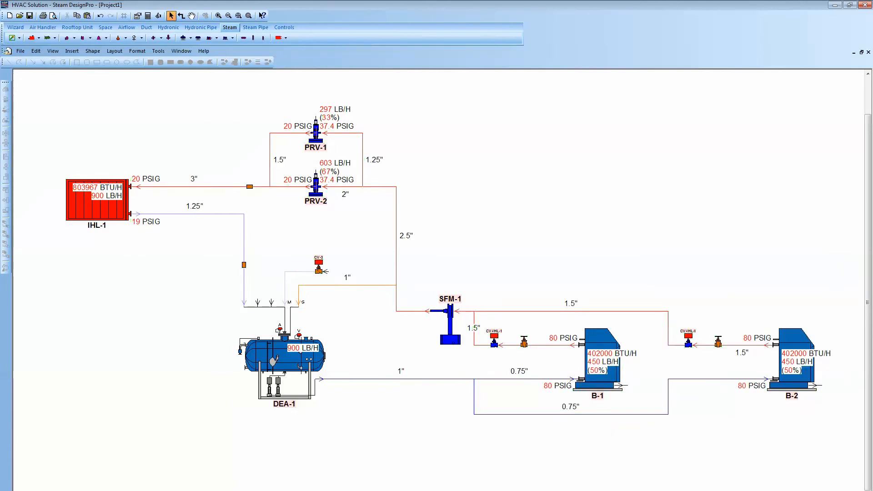
- Place an autoclave process load below the terminal load and connect it to the steam supply and condensate return lines
{"action": "left_click", "coordinate": [285, 38]}
{"action": "mouse_move", "coordinate": [295, 58]}
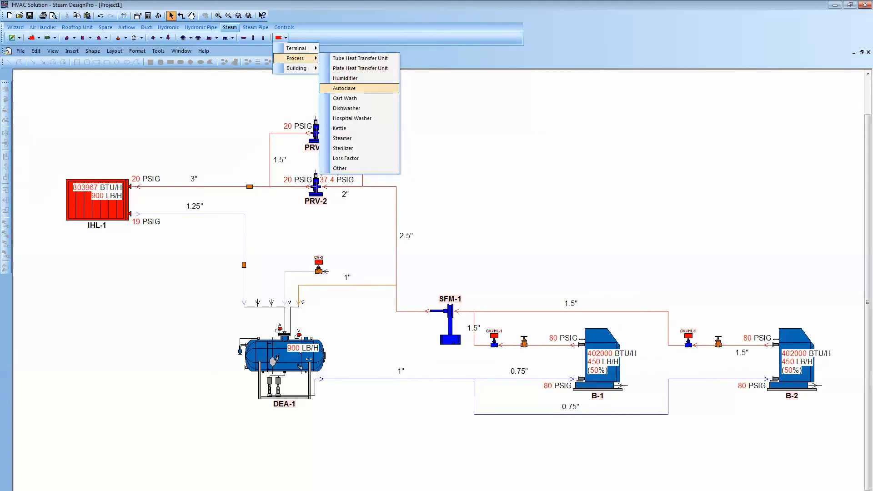
{"action": "left_click", "coordinate": [360, 88]}
{"action": "left_click", "coordinate": [100, 296]}
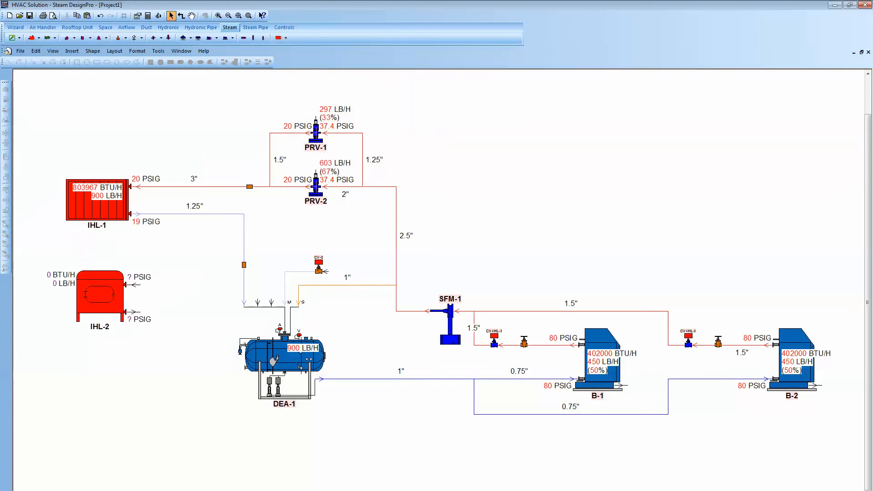
{"action": "left_click", "coordinate": [182, 16]}
{"action": "mouse_move", "coordinate": [203, 187]}
{"action": "left_mouse_down"}
{"action": "mouse_move", "coordinate": [203, 267]}
{"action": "mouse_move", "coordinate": [133, 284]}
{"action": "mouse_move", "coordinate": [201, 316]}
{"action": "mouse_move", "coordinate": [207, 283]}
{"action": "mouse_move", "coordinate": [244, 248]}
{"action": "left_mouse_up"}
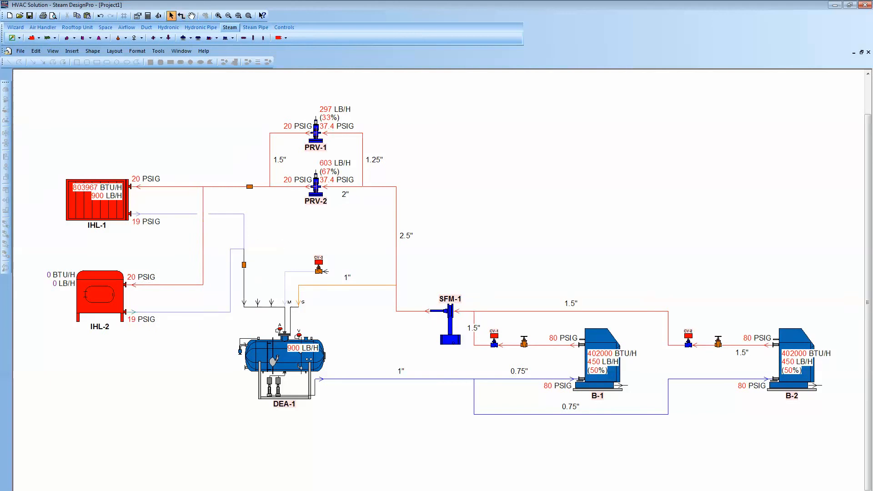
- Set the autoclave's component flow to 6000 lb/h
{"action": "double_click", "coordinate": [113, 286]}
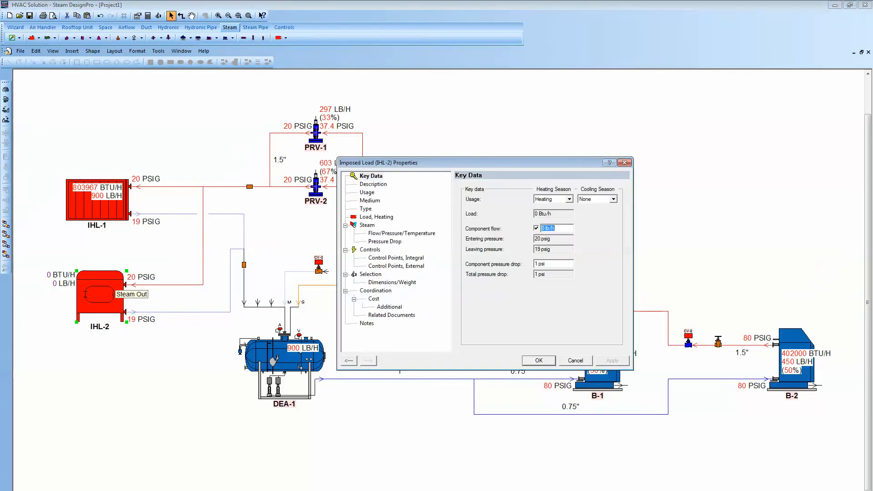
{"action": "double_click", "coordinate": [543, 229]}
{"action": "type", "text": "6000"}
{"action": "key", "text": "Return"}
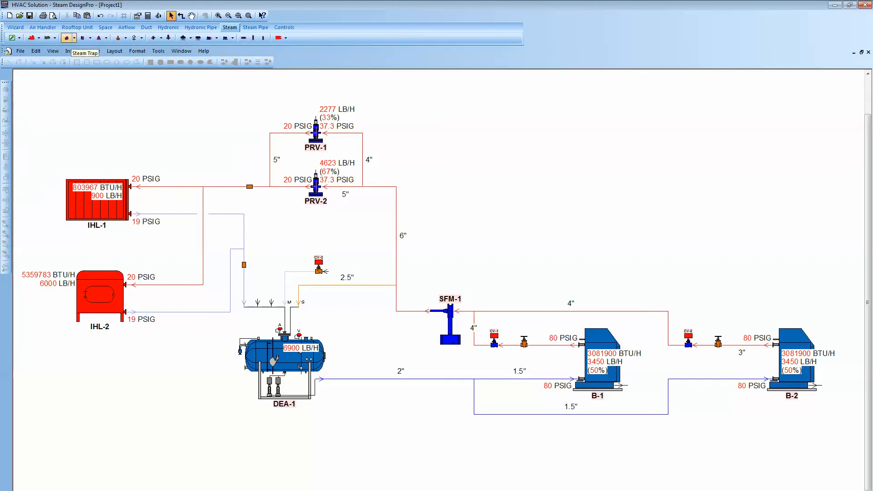
- Place a Spirax Sarco FT (Float Thermostatic) steam trap on the condensate outlet line of both IHL-1 and IHL-2
{"action": "left_click", "coordinate": [74, 38]}
{"action": "mouse_move", "coordinate": [98, 48]}
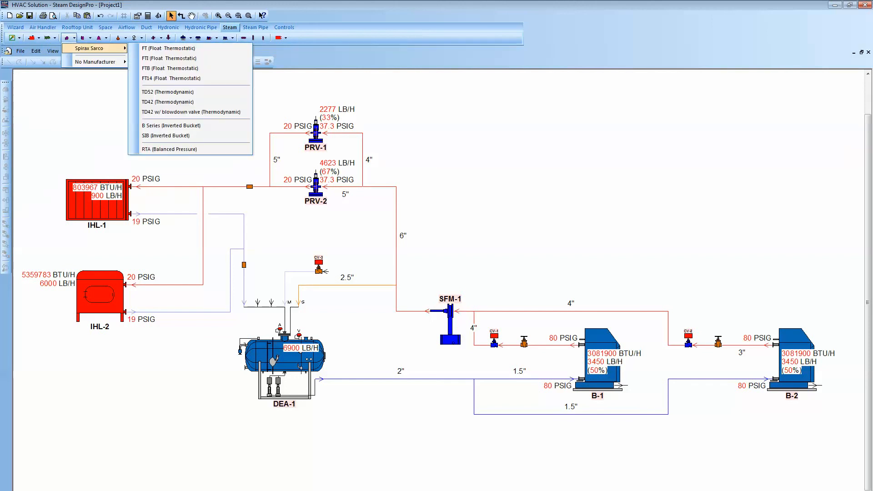
{"action": "left_click", "coordinate": [168, 48]}
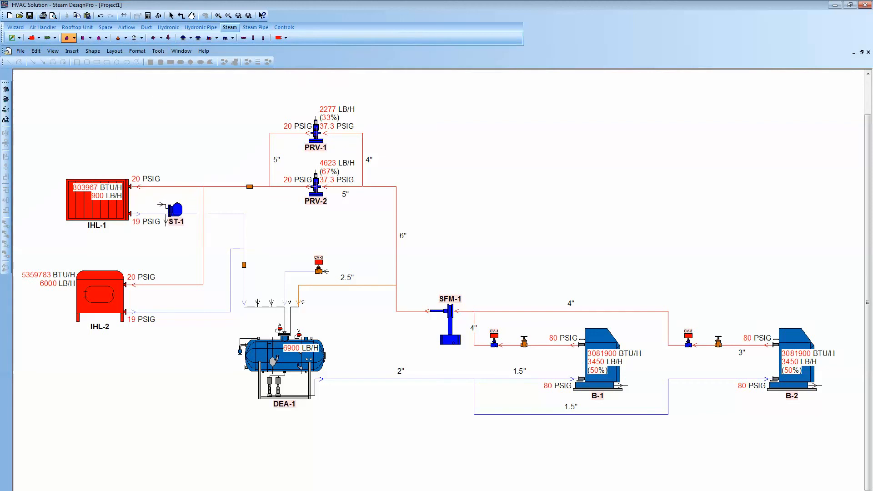
{"action": "left_click", "coordinate": [175, 219]}
{"action": "left_click", "coordinate": [67, 38]}
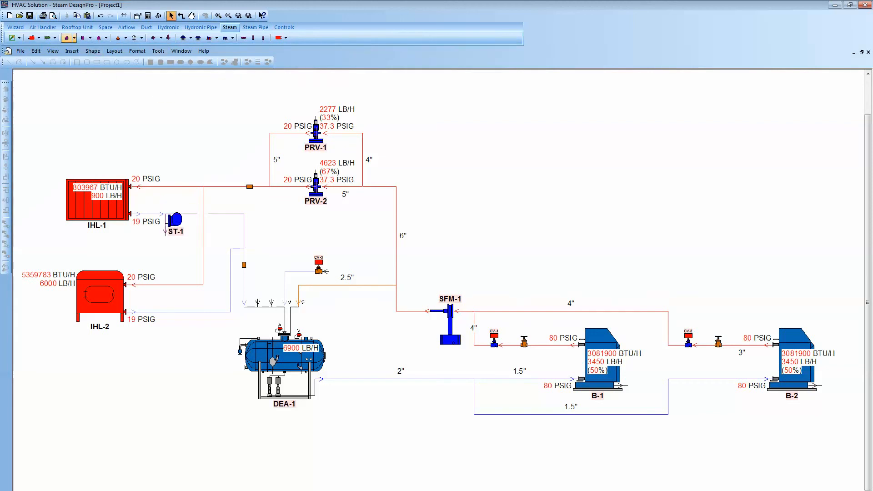
{"action": "left_click", "coordinate": [180, 317]}
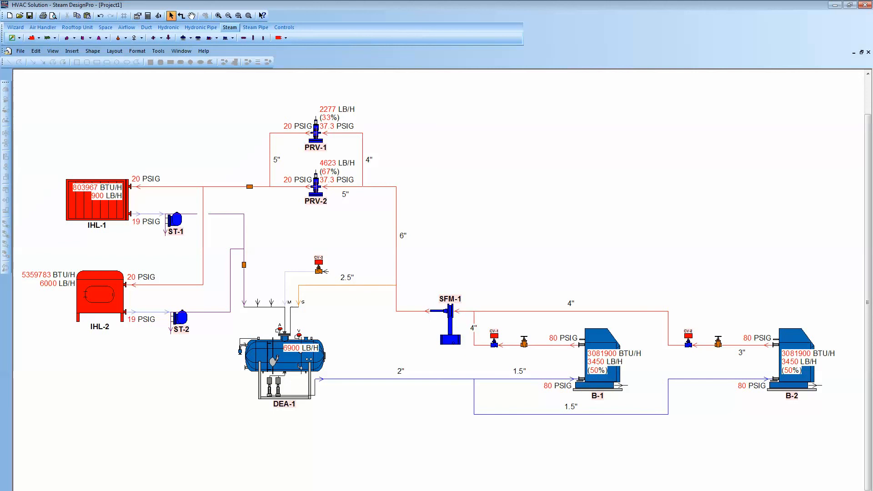
- Add the text annotation "Steam System" below the schematic, overriding the default font with Arial Bold size 18
{"action": "right_click", "coordinate": [351, 214]}
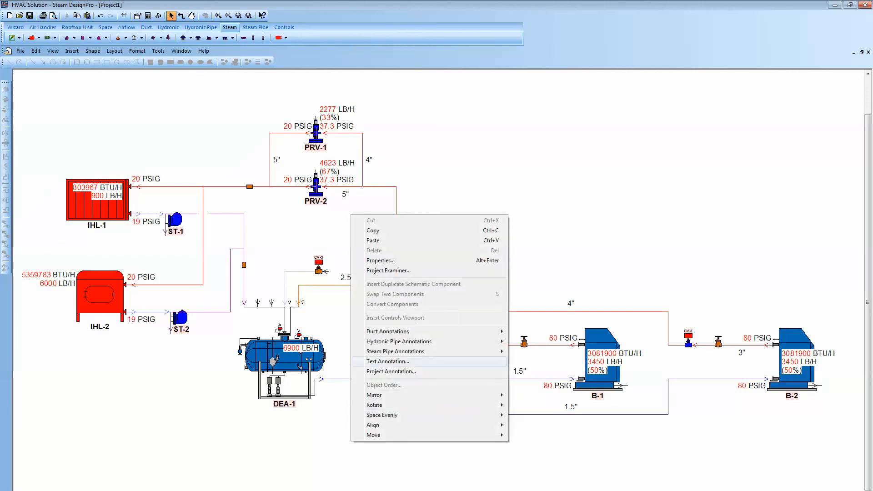
{"action": "left_click", "coordinate": [388, 361]}
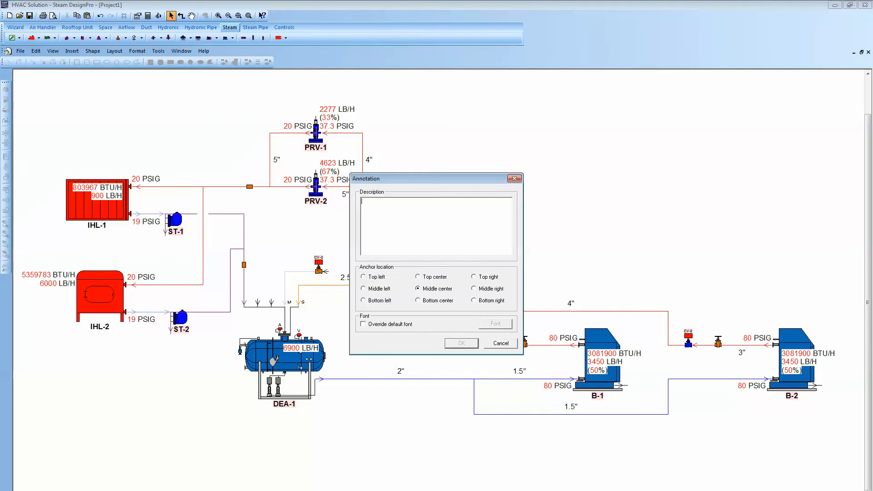
{"action": "type", "text": "Steam System"}
{"action": "left_click", "coordinate": [362, 324]}
{"action": "left_click", "coordinate": [495, 324]}
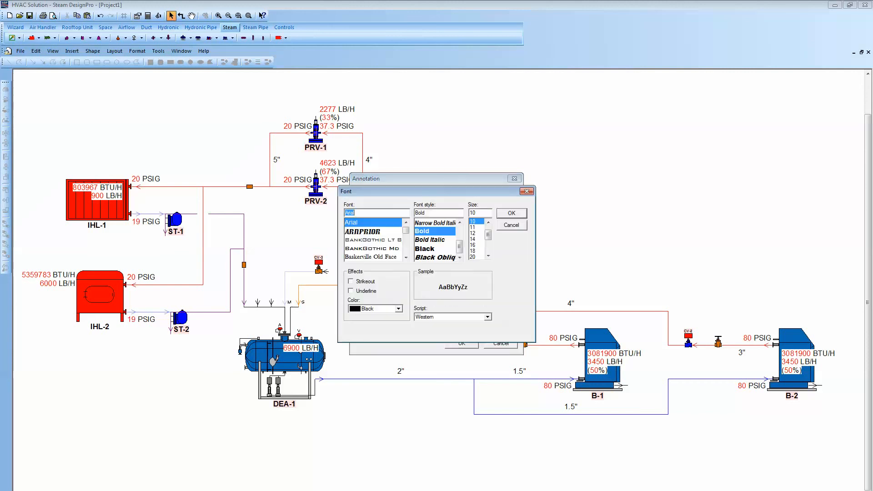
{"action": "left_click", "coordinate": [473, 251]}
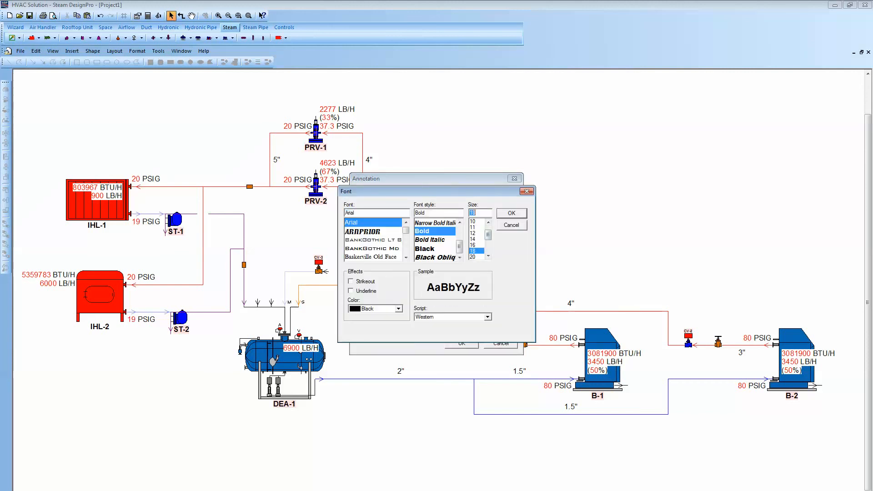
{"action": "left_click", "coordinate": [511, 213]}
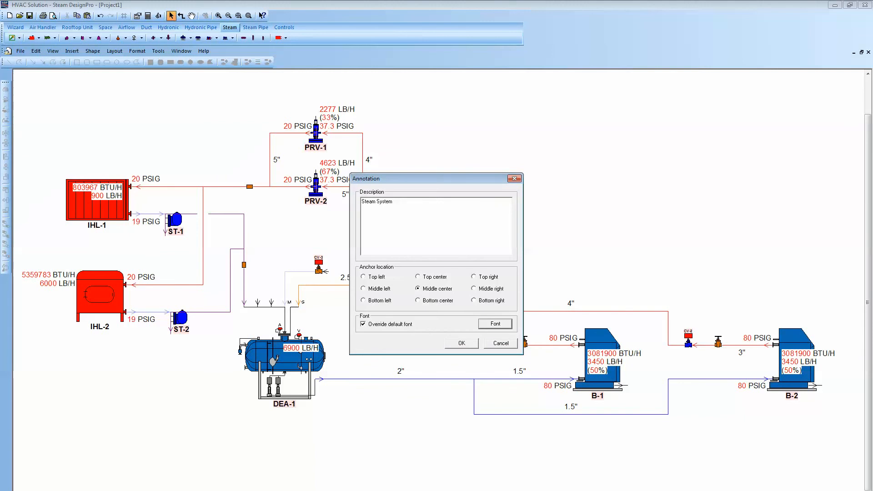
{"action": "left_click", "coordinate": [461, 343]}
{"action": "left_click", "coordinate": [390, 449]}
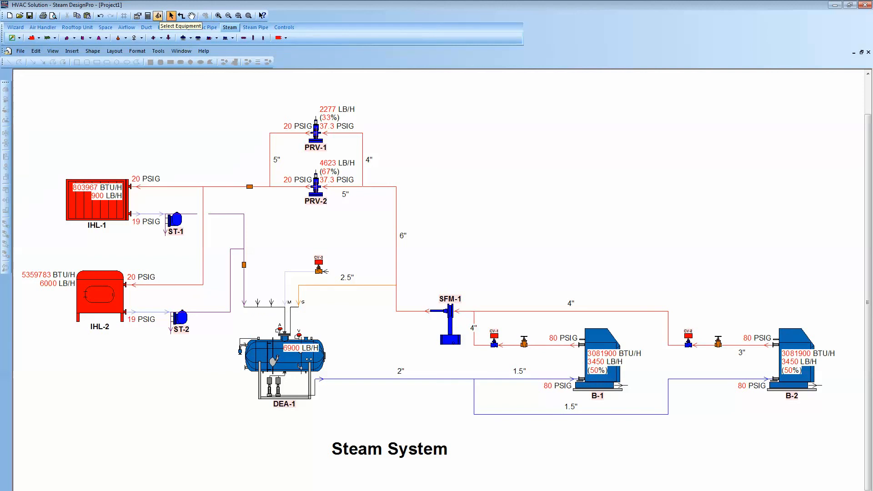
- Run equipment selection for the project without the Project Examiner and review the models selected for pressure reducing valve PRV-2
{"action": "left_click", "coordinate": [158, 15]}
{"action": "left_click", "coordinate": [476, 288]}
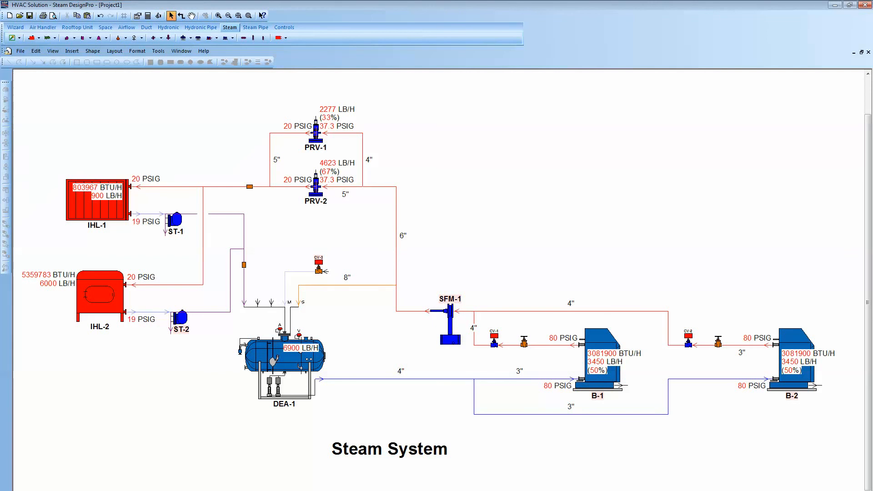
{"action": "double_click", "coordinate": [317, 186]}
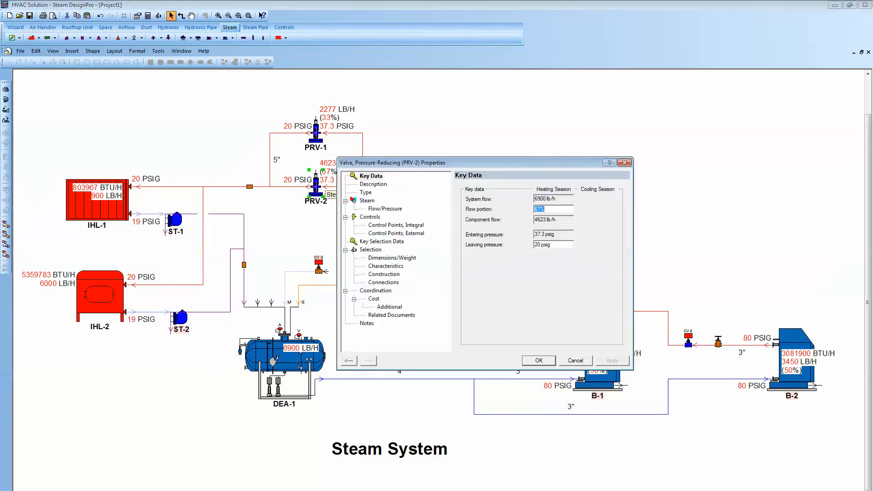
{"action": "left_click", "coordinate": [370, 250]}
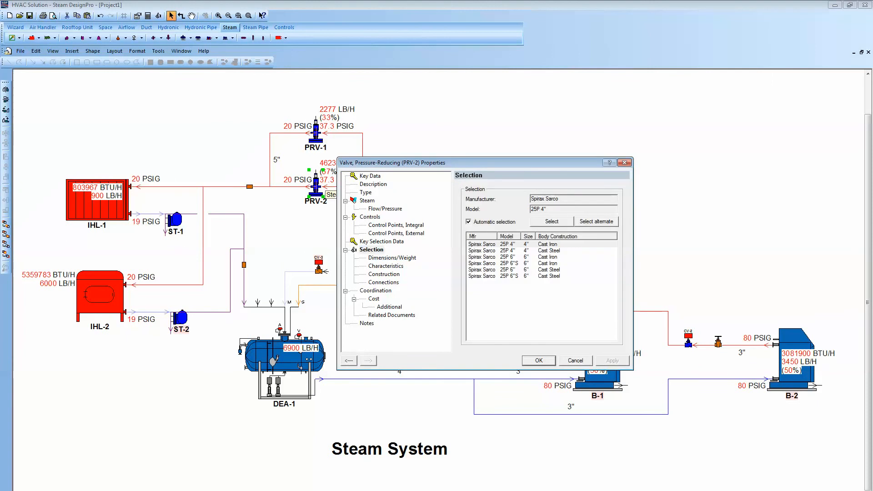
{"action": "left_click", "coordinate": [539, 361]}
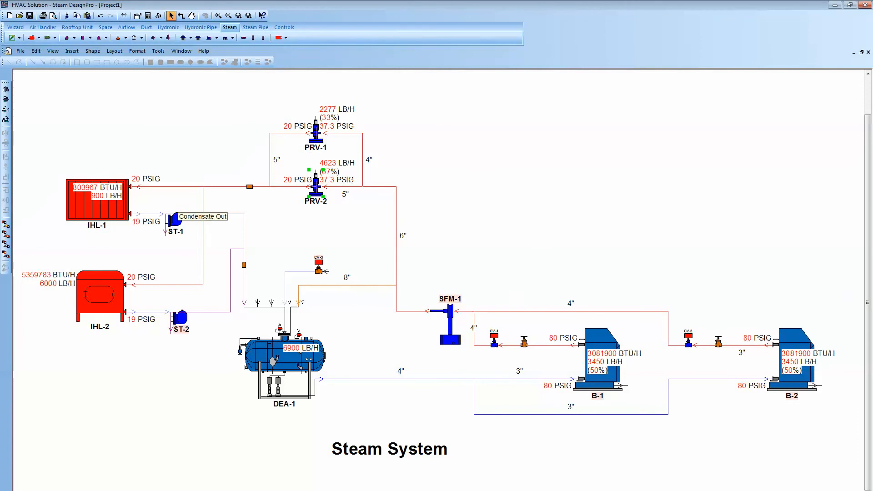
- Review the equipment selection of steam trap ST-1 and change its type to TD42 (Thermodynamic)
{"action": "double_click", "coordinate": [175, 220]}
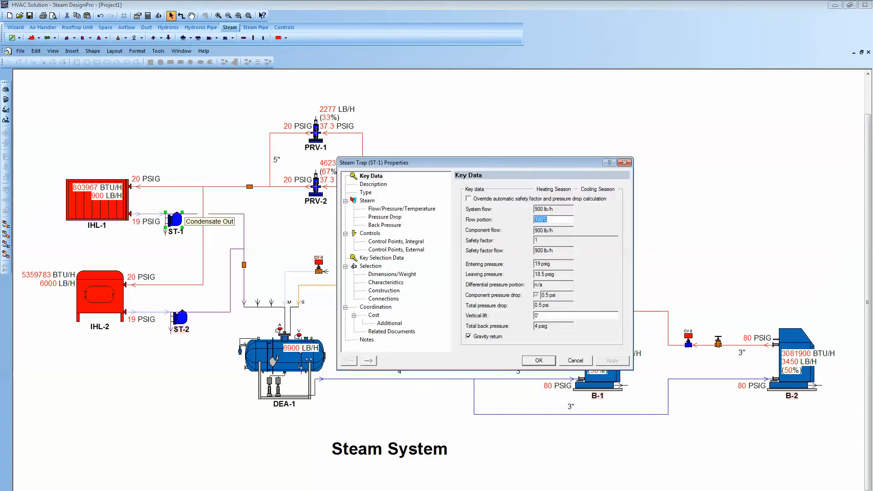
{"action": "left_click", "coordinate": [371, 266]}
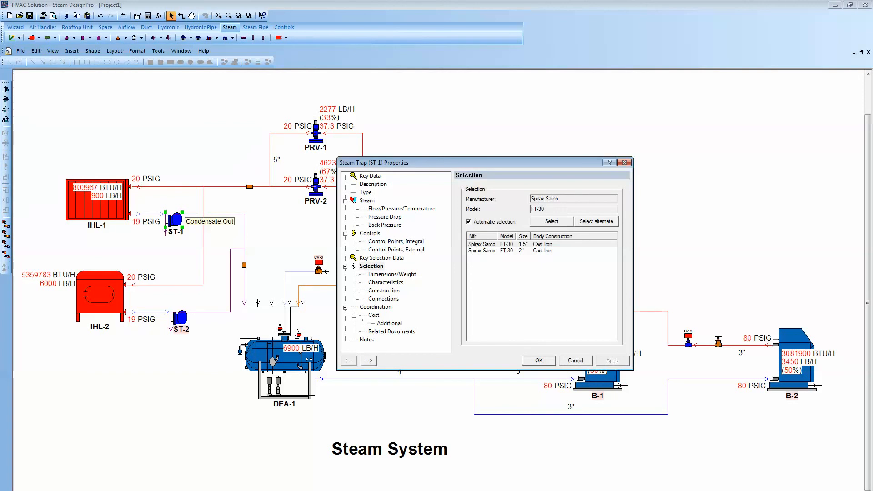
{"action": "left_click", "coordinate": [365, 193]}
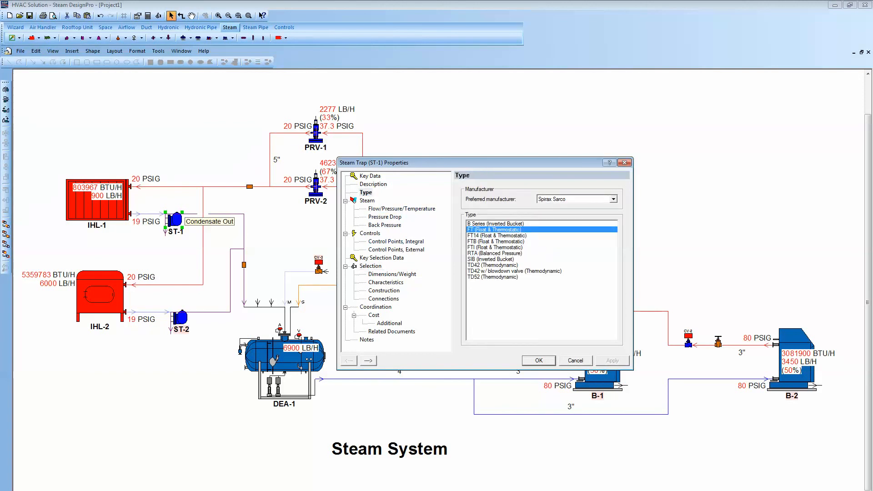
{"action": "left_click", "coordinate": [493, 265]}
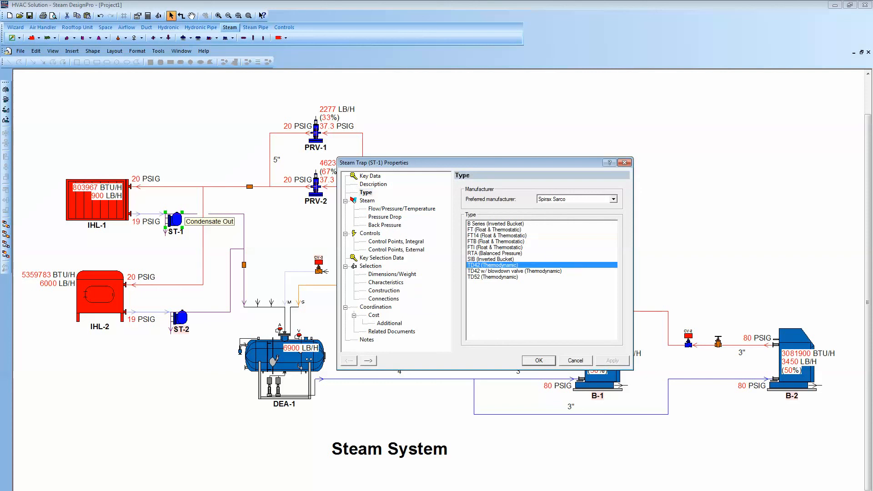
{"action": "key", "text": "Return"}
{"action": "left_click", "coordinate": [184, 200]}
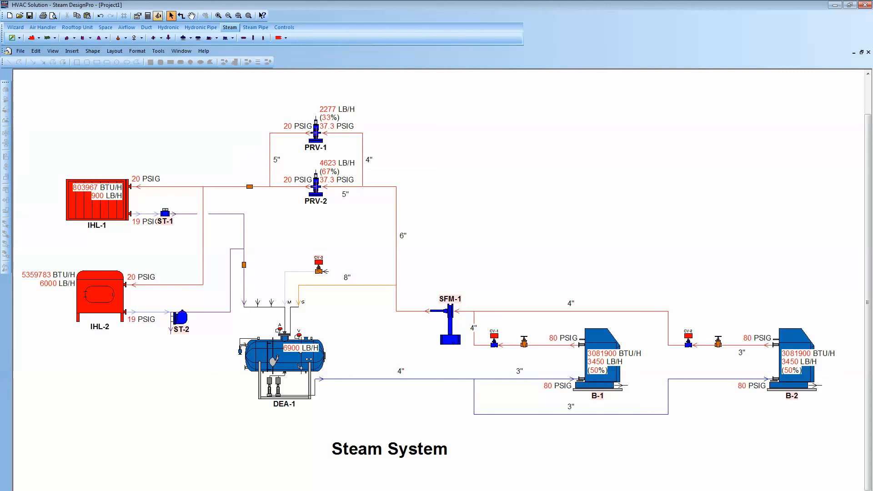
- Rerun equipment selection without the Project Examiner and shift steam trap ST-1 slightly along its condensate line, away from IHL-1
{"action": "left_click", "coordinate": [158, 15]}
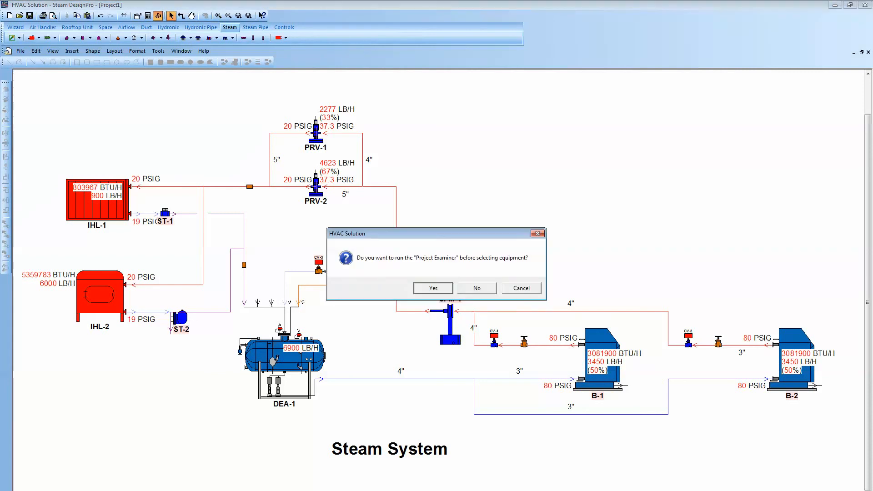
{"action": "left_click", "coordinate": [477, 289]}
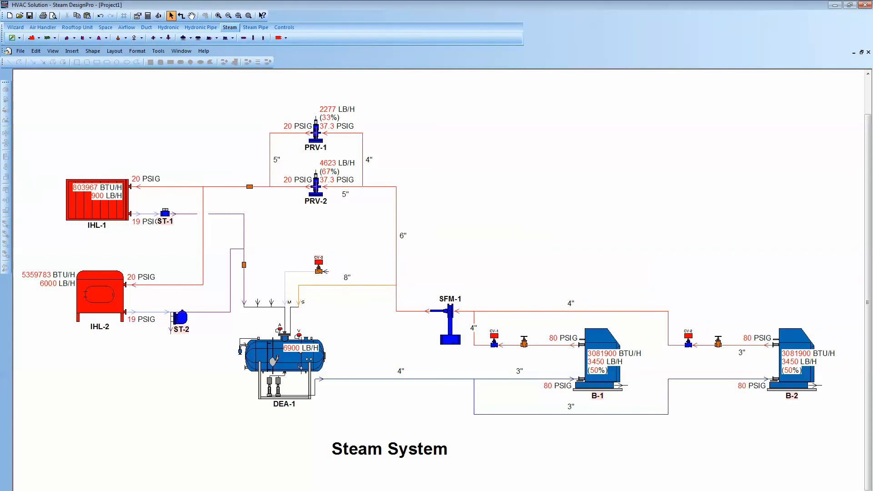
{"action": "left_click_drag", "start_coordinate": [165, 213], "coordinate": [168, 214]}
{"action": "left_click", "coordinate": [180, 202]}
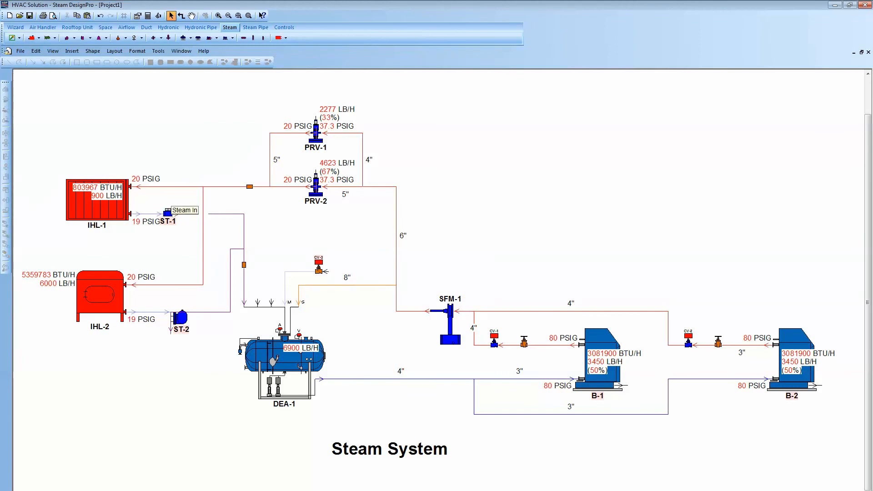
- Examine the equipment selection results for steam trap ST-1
{"action": "double_click", "coordinate": [167, 213]}
{"action": "left_click", "coordinate": [370, 266]}
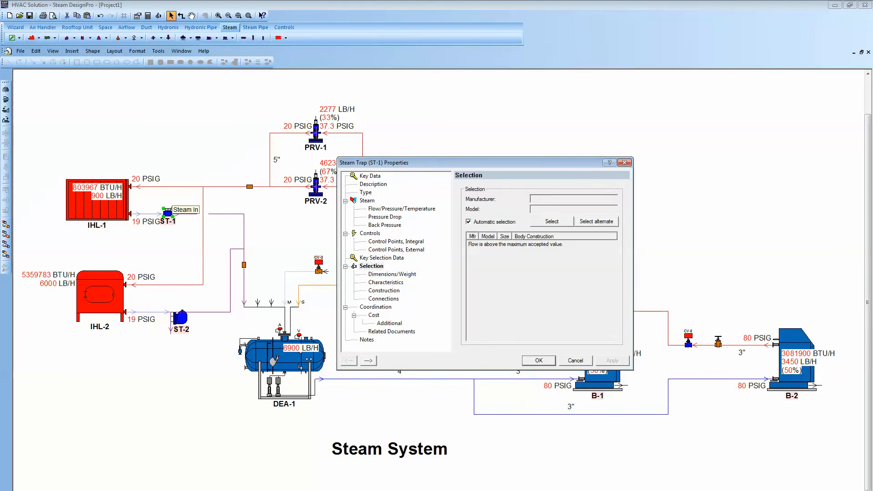
{"action": "left_click", "coordinate": [539, 360]}
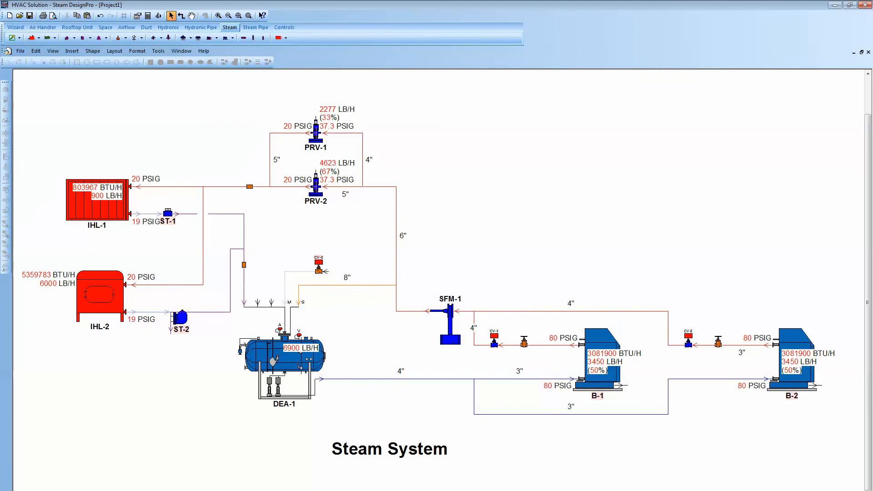